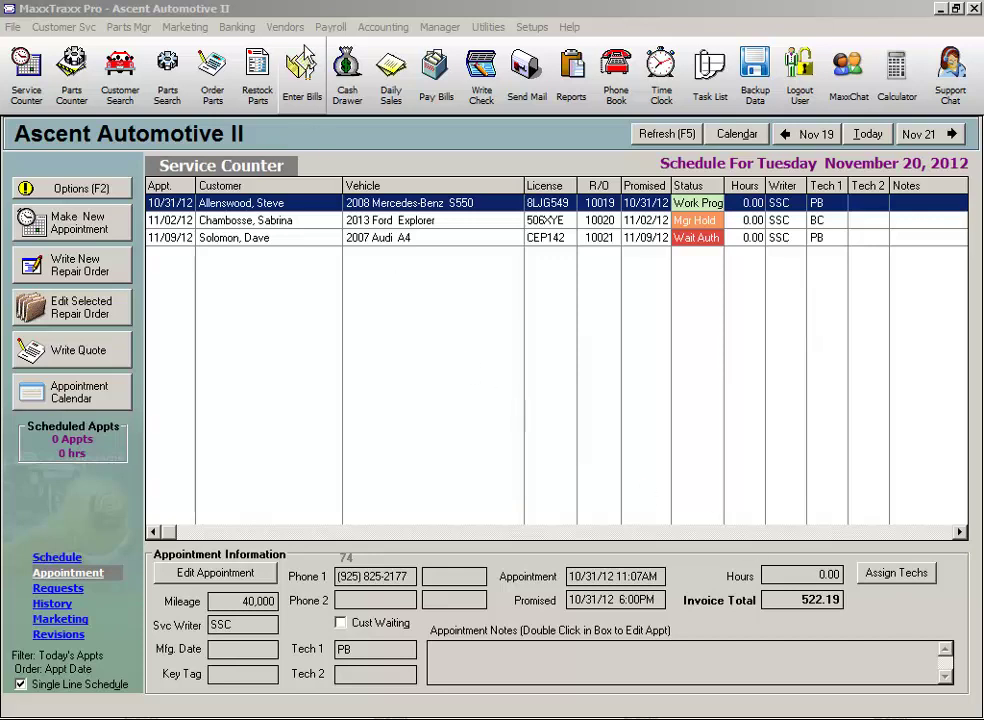
Search the accounts payable vendor list for names starting with "a" and open the American Tire Distributors record.
{"action": "left_click", "coordinate": [286, 27]}
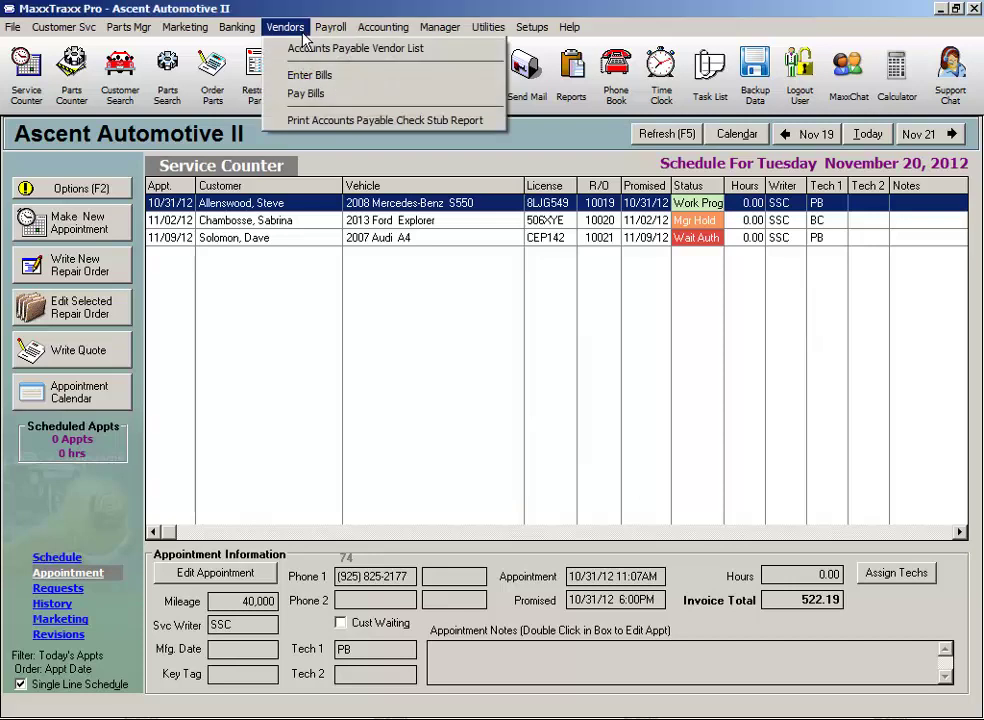
{"action": "left_click", "coordinate": [366, 55]}
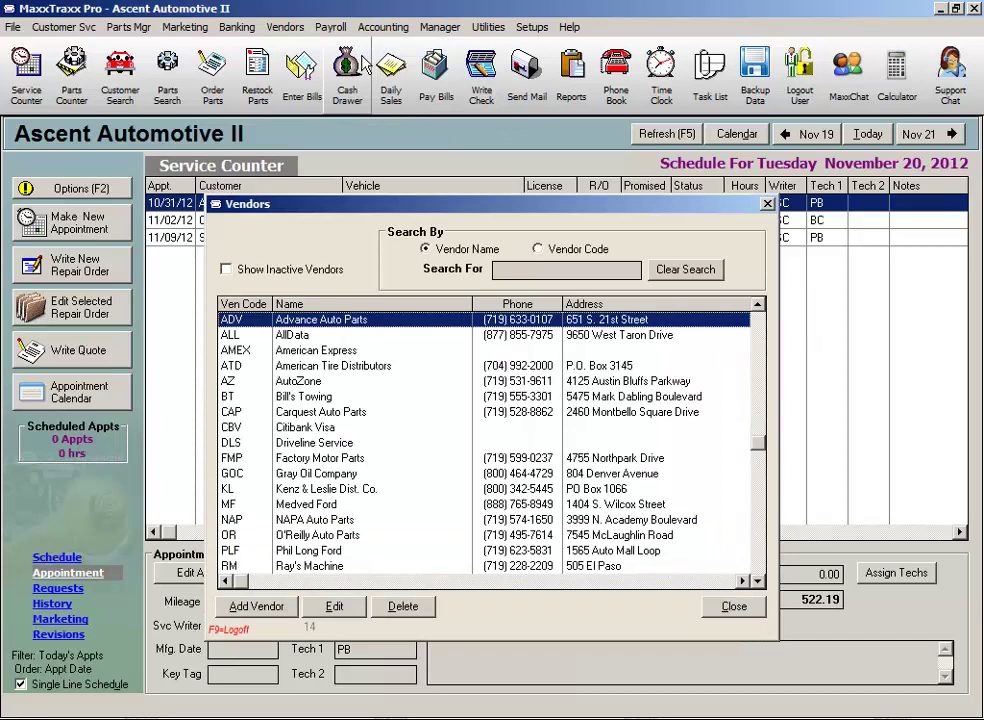
{"action": "type", "text": "a"}
{"action": "left_click", "coordinate": [336, 367]}
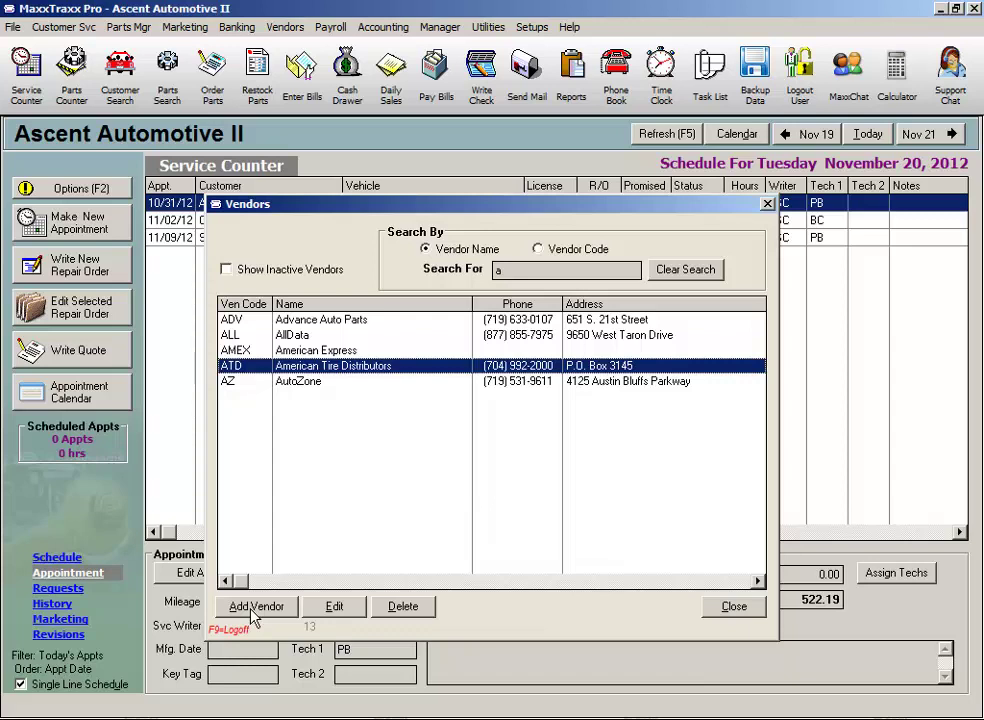
{"action": "double_click", "coordinate": [418, 372]}
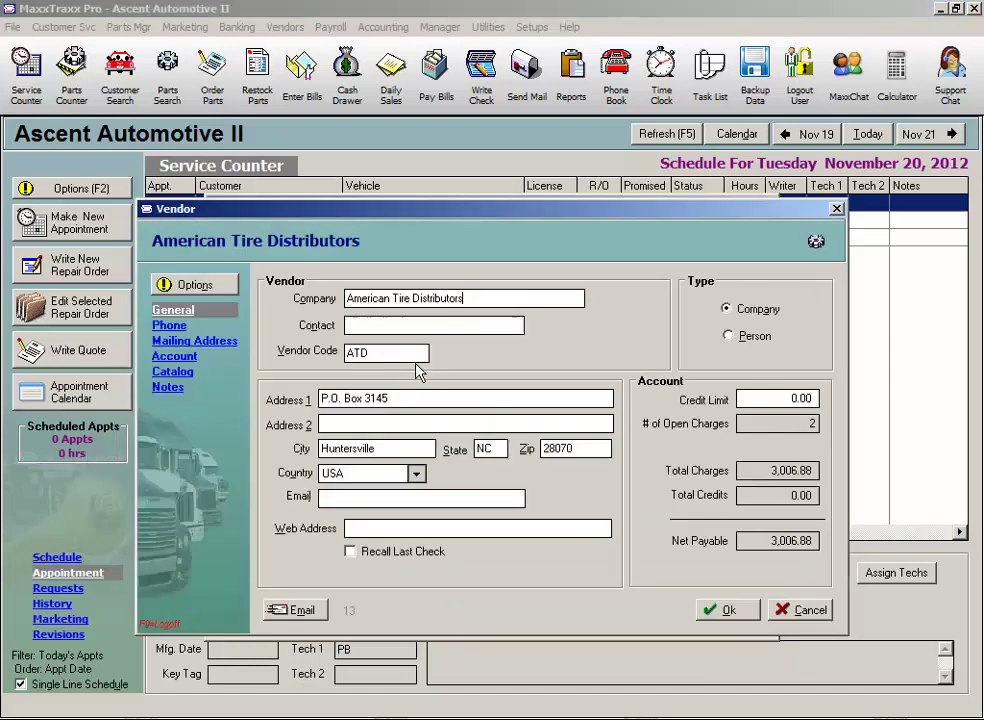
Create a new A/P invoice for American Tire Distributors with invoice number 101234.
{"action": "left_click", "coordinate": [218, 292]}
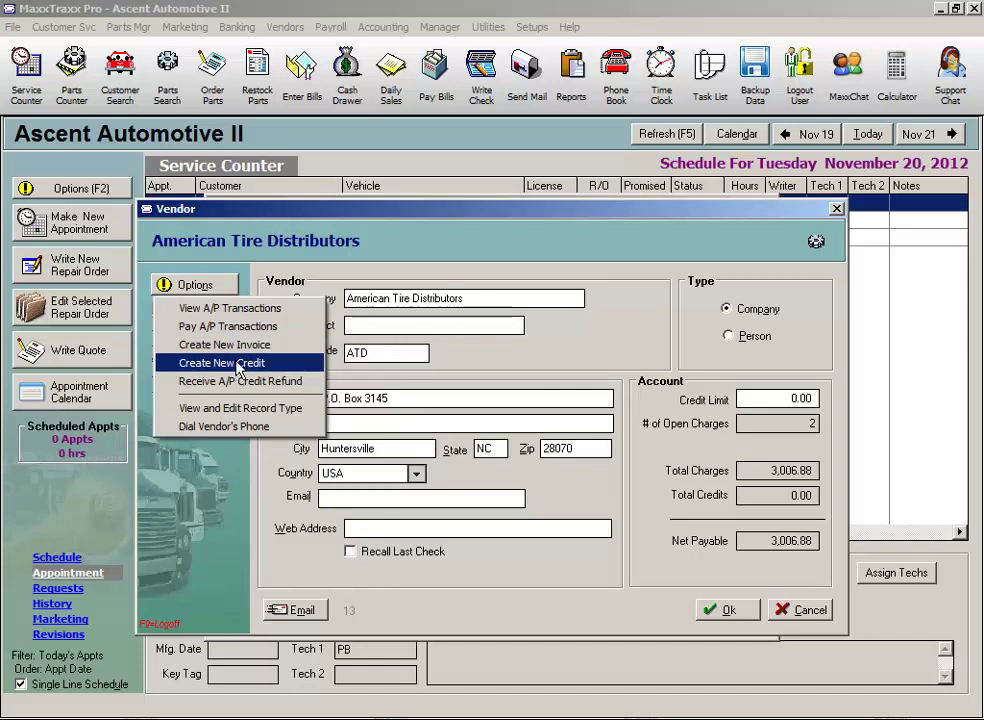
{"action": "left_click", "coordinate": [241, 349]}
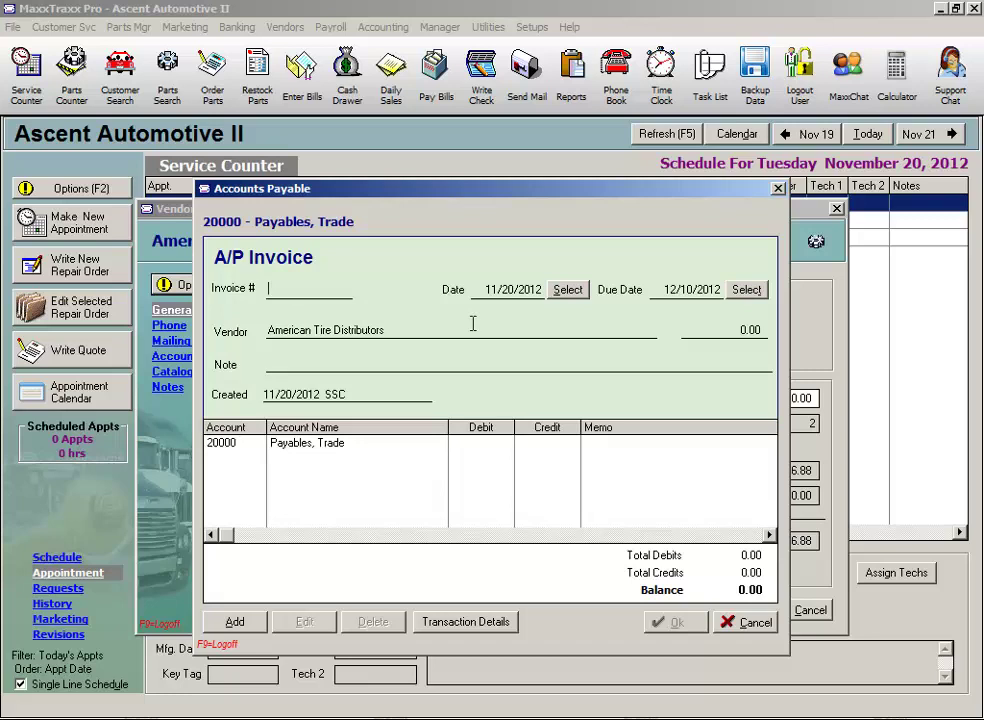
{"action": "type", "text": "101234"}
{"action": "key", "text": "Tab"}
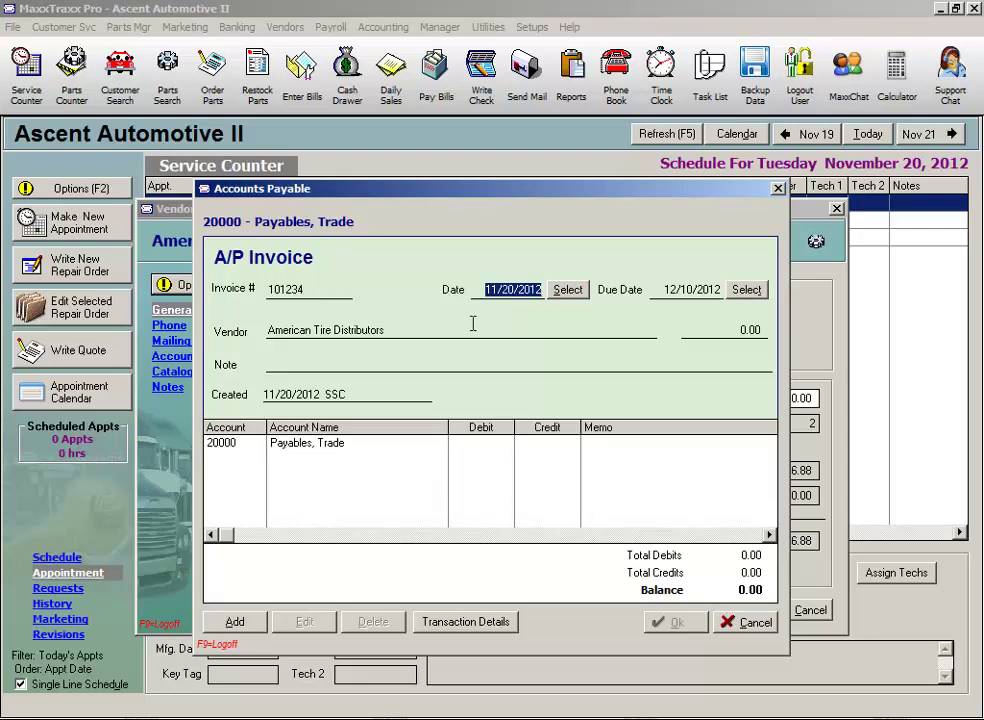
Set the invoice date to 10/15/2012 and the due date to 11/25/2012.
{"action": "type", "text": "10/15"}
{"action": "key", "text": "Tab"}
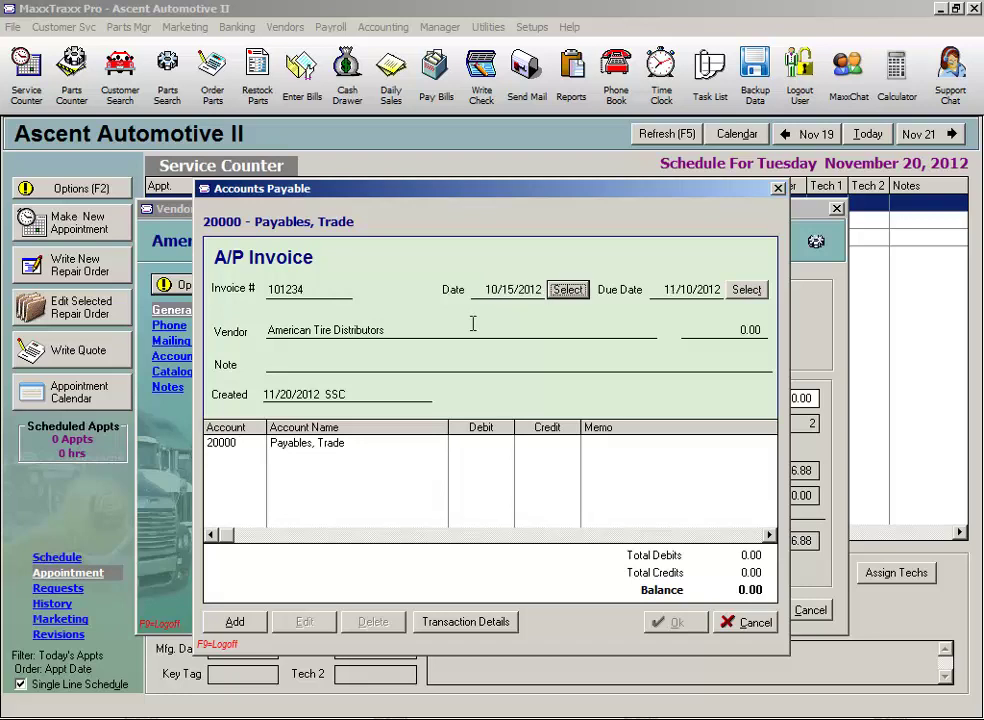
{"action": "key", "text": "Tab"}
{"action": "type", "text": "11/25"}
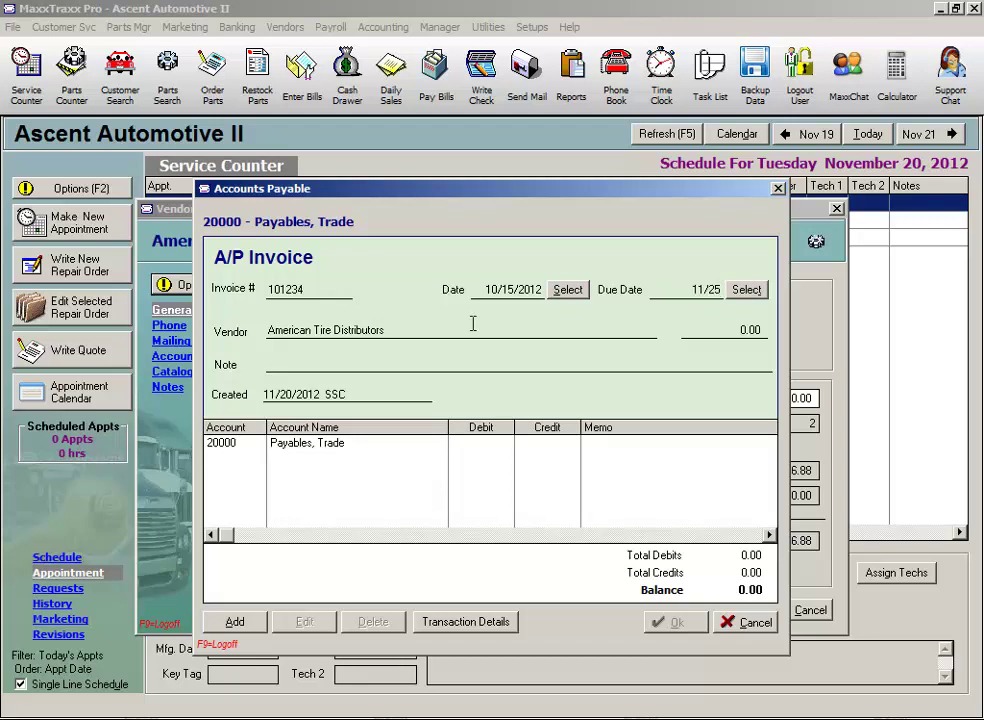
{"action": "key", "text": "Tab"}
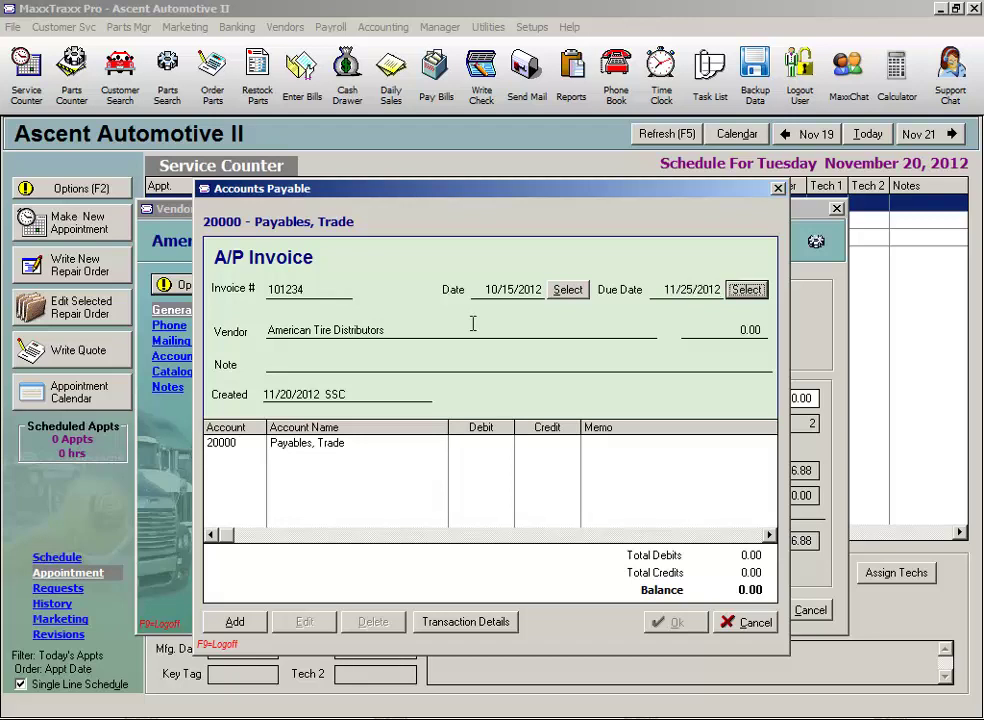
{"action": "left_click", "coordinate": [747, 290]}
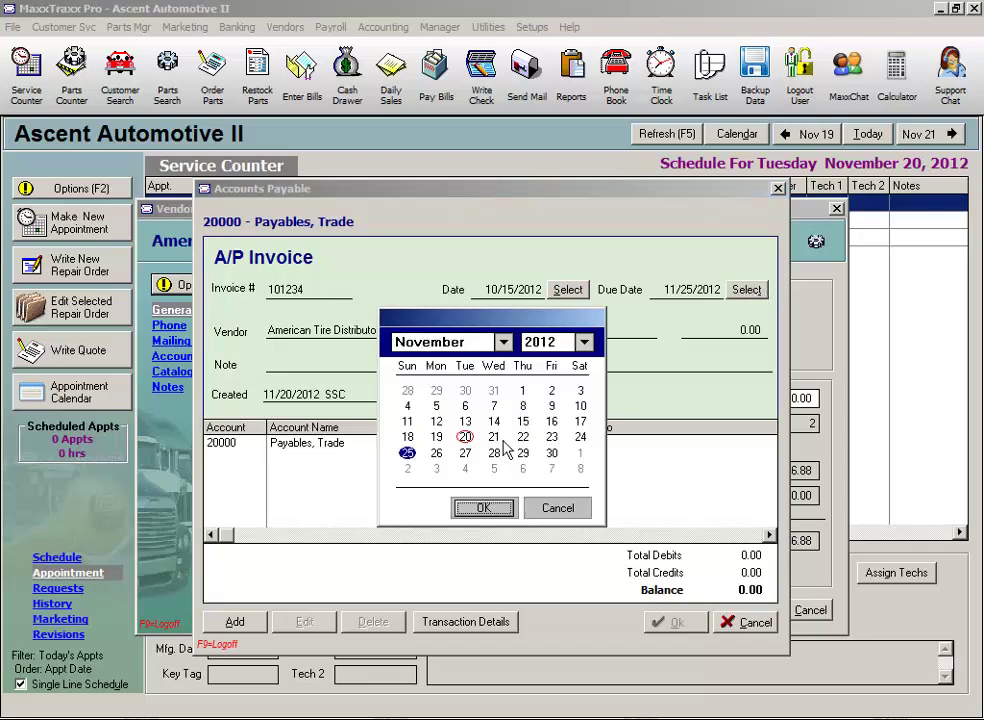
{"action": "left_click", "coordinate": [486, 509]}
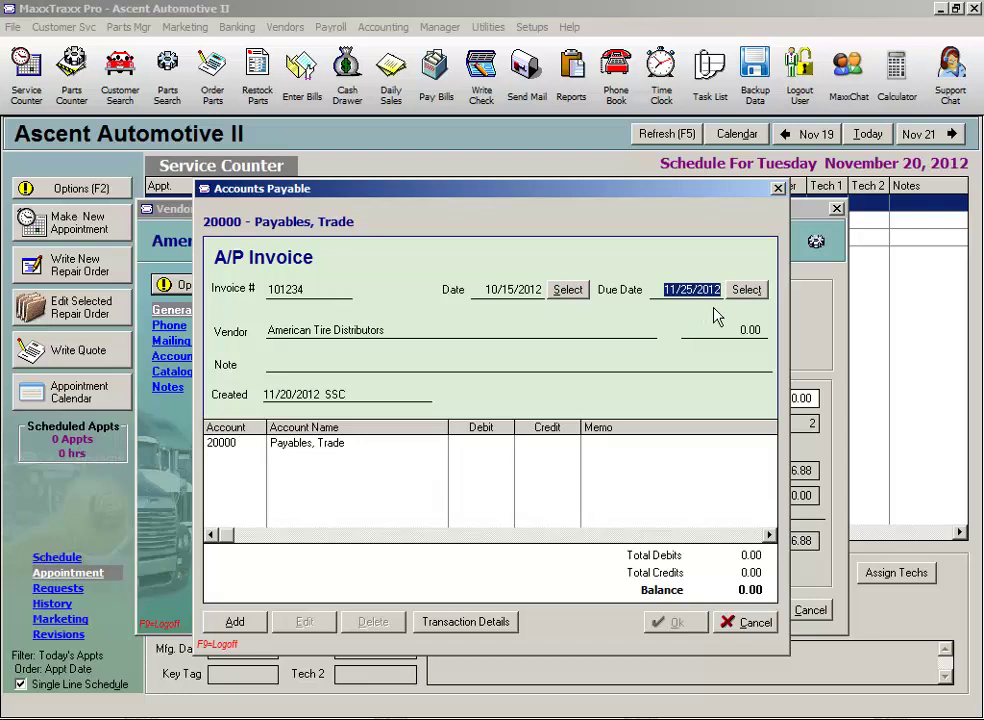
Set the invoice amount to 1,248.00 and disburse it in full to account 19900, System Balance / Initial Setup.
{"action": "key", "text": "Tab"}
{"action": "key", "text": "Tab"}
{"action": "type", "text": "1248"}
{"action": "key", "text": "Tab"}
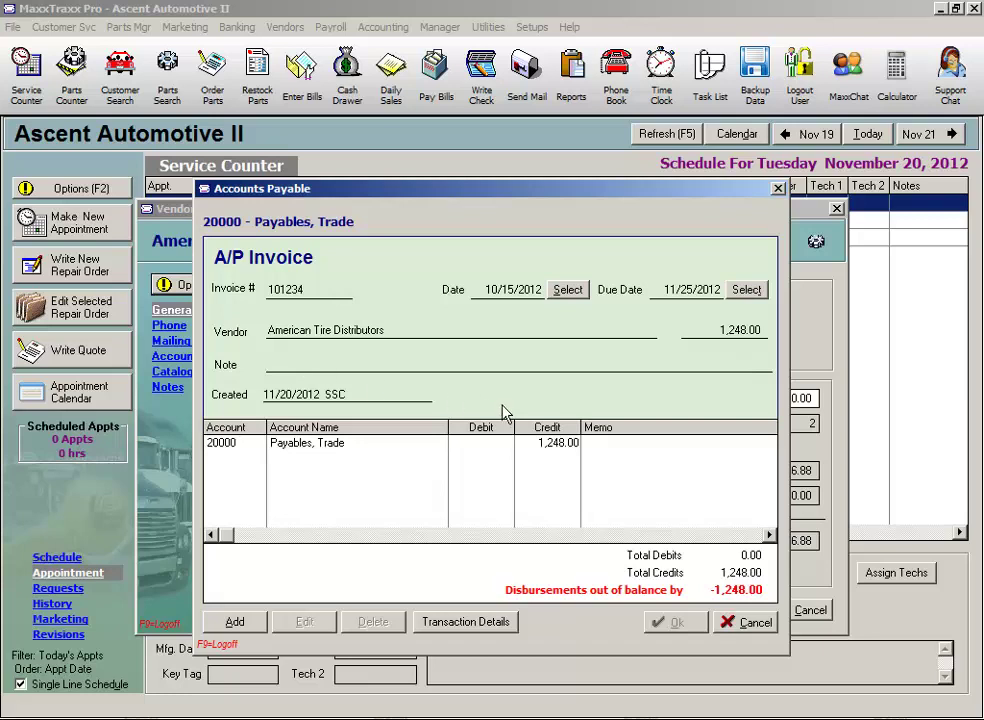
{"action": "key", "text": "Tab"}
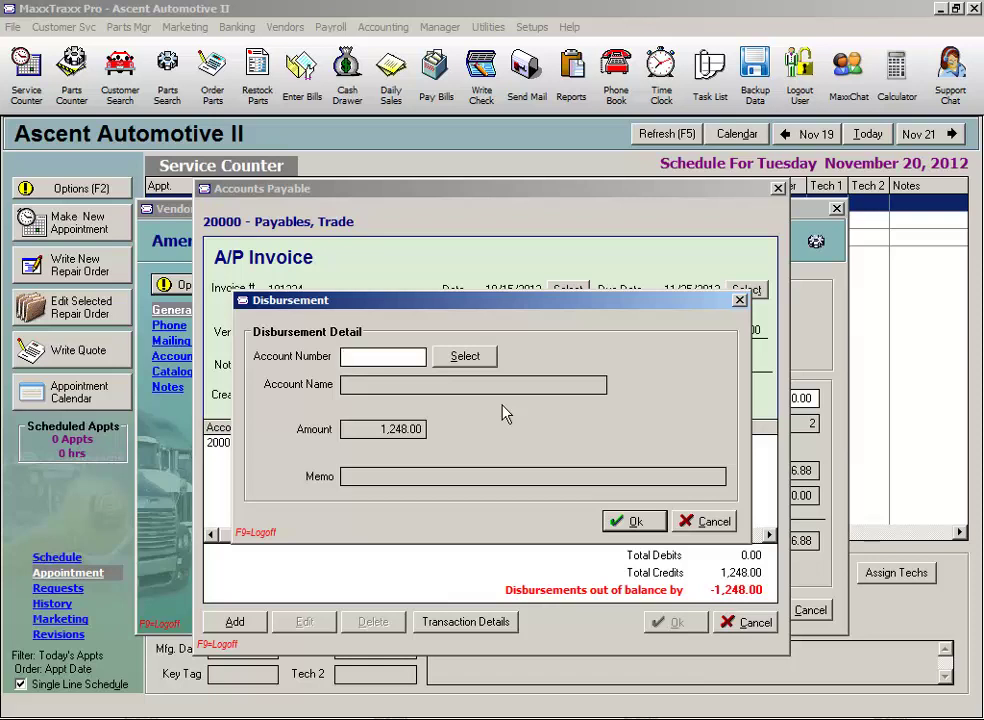
{"action": "type", "text": "19900"}
{"action": "key", "text": "Tab"}
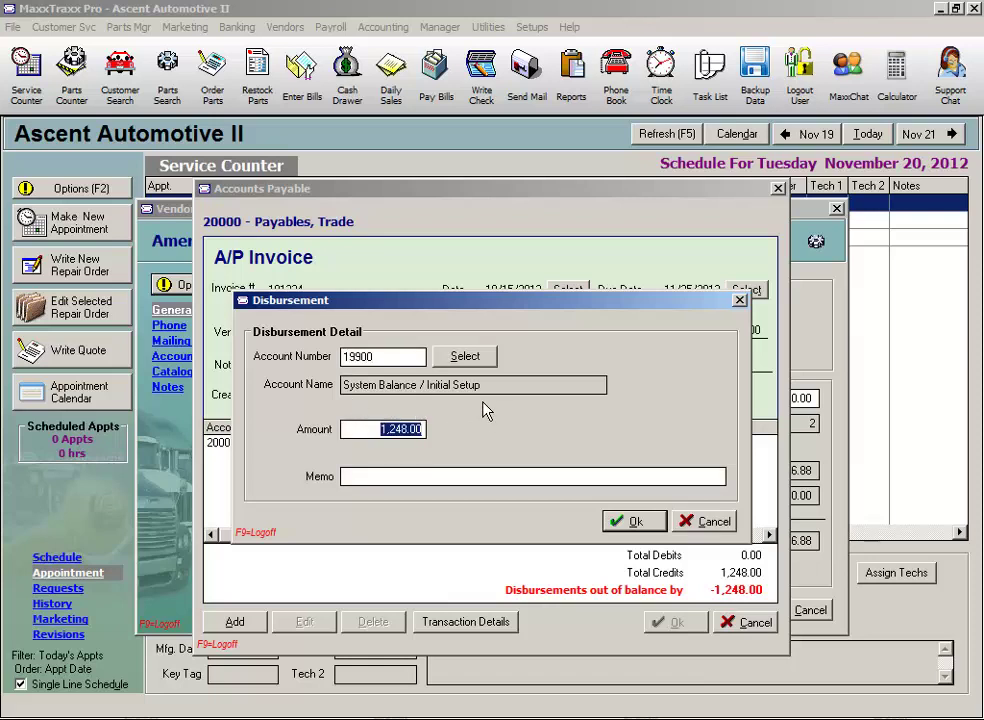
{"action": "left_click", "coordinate": [630, 521]}
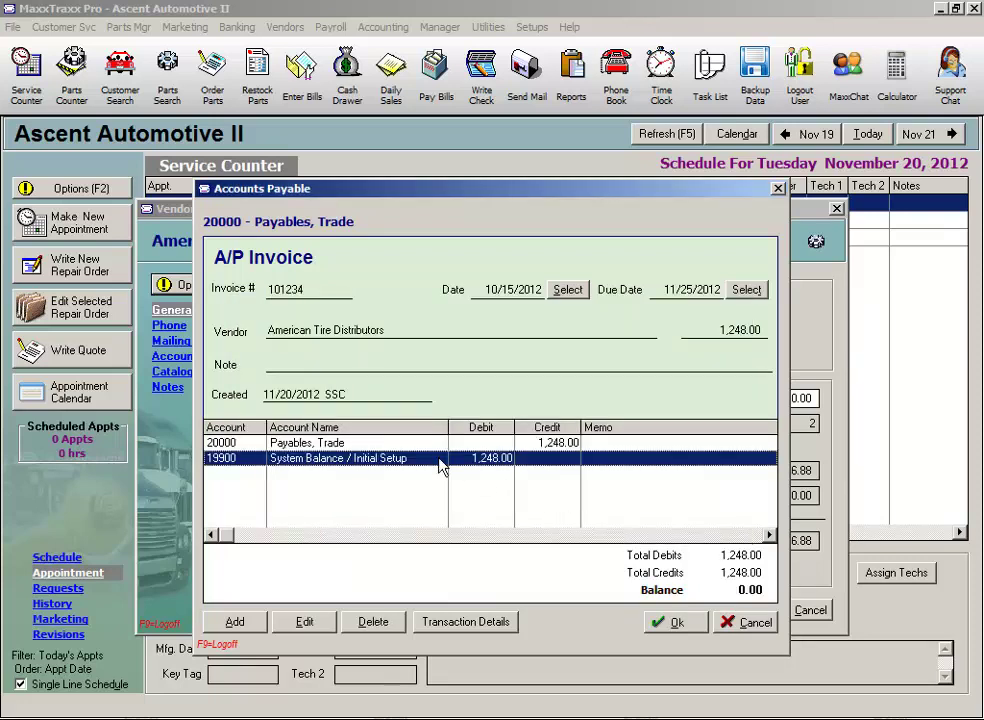
Replace the invoice number with "Beg Bal" and set the invoice date to 10/31/2012.
{"action": "left_click", "coordinate": [399, 445]}
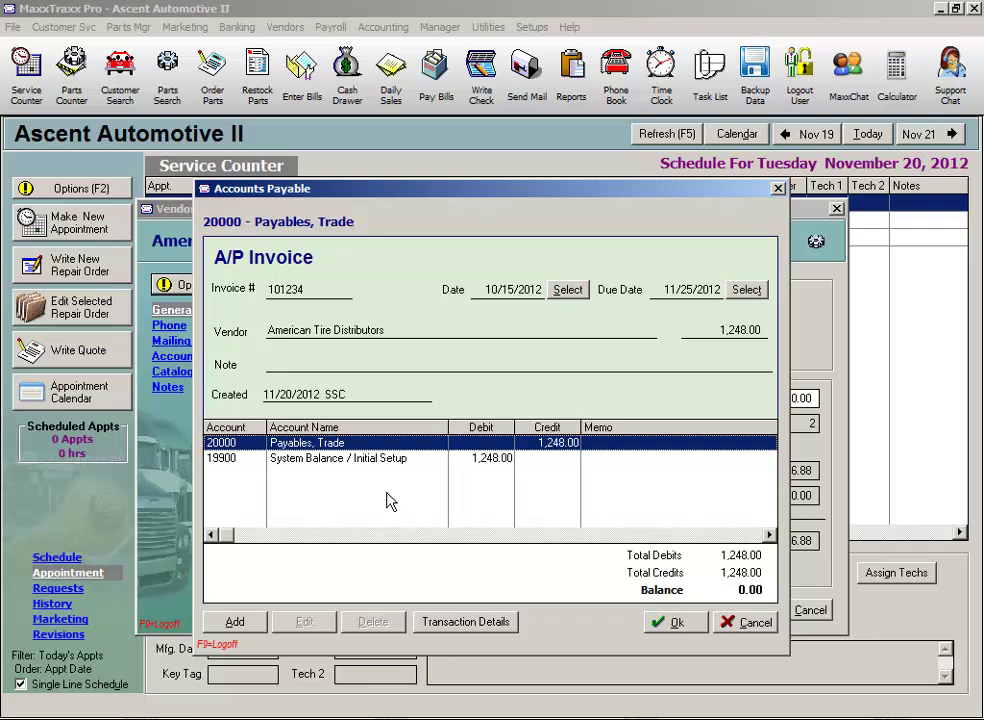
{"action": "left_click_drag", "start_coordinate": [316, 290], "coordinate": [150, 290]}
{"action": "type", "text": "Beg Bal"}
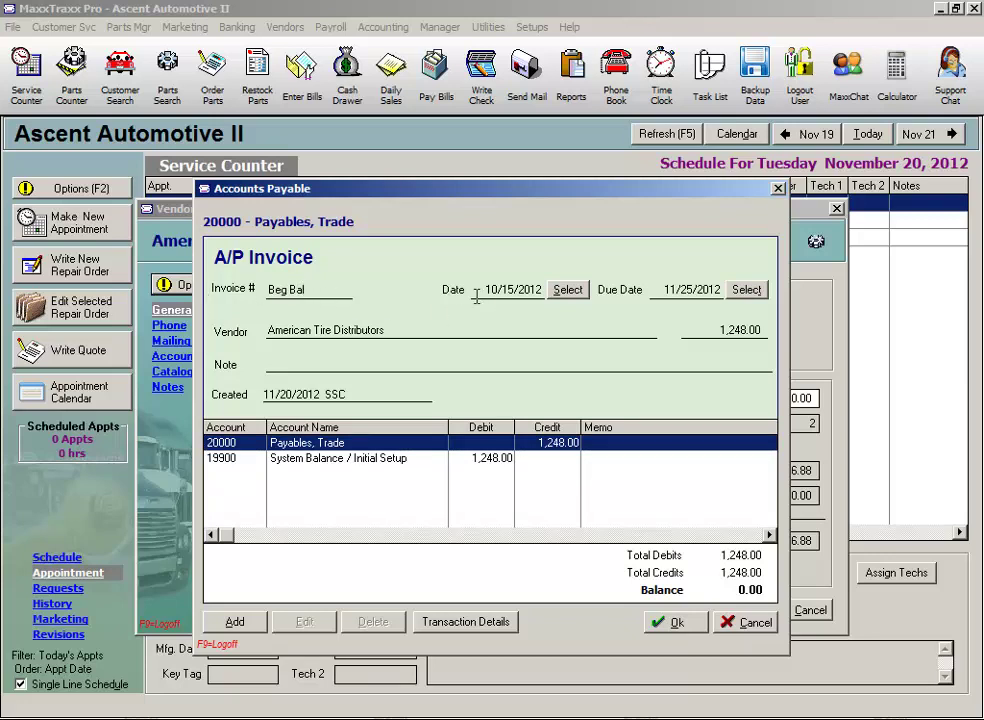
{"action": "left_click_drag", "start_coordinate": [488, 289], "coordinate": [643, 283]}
{"action": "type", "text": "10/31/2012"}
{"action": "key", "text": "Tab"}
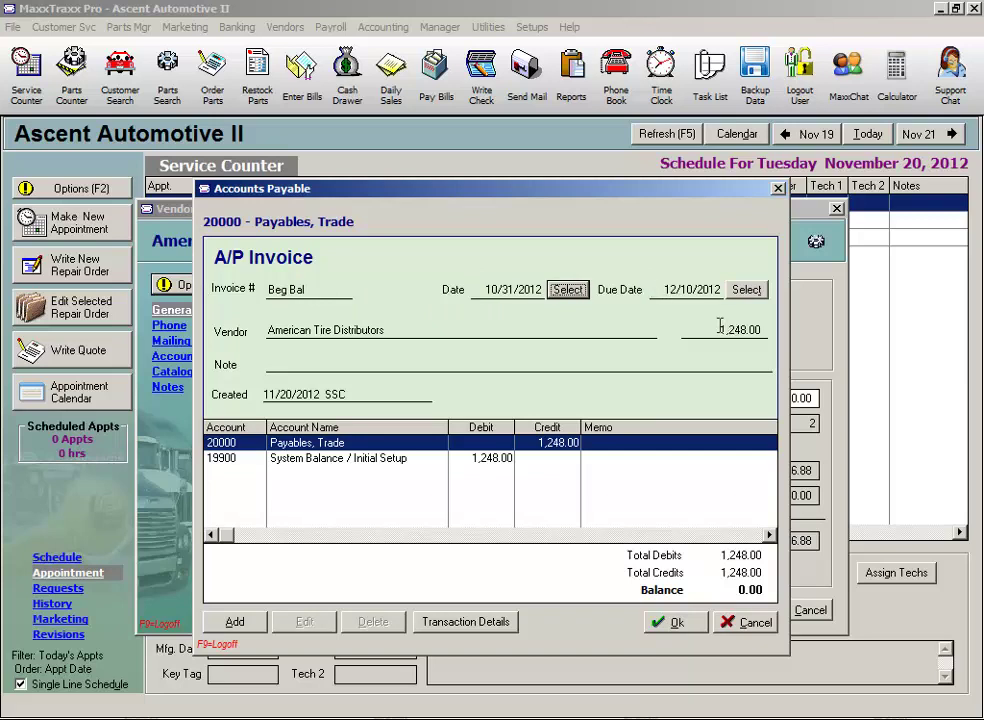
Set the invoice amount to 5,000.00 with due date 11/25/2012, and save and close the invoice.
{"action": "left_click_drag", "start_coordinate": [688, 329], "coordinate": [863, 336]}
{"action": "type", "text": "5000"}
{"action": "key", "text": "Tab"}
{"action": "left_click_drag", "start_coordinate": [662, 289], "coordinate": [722, 289]}
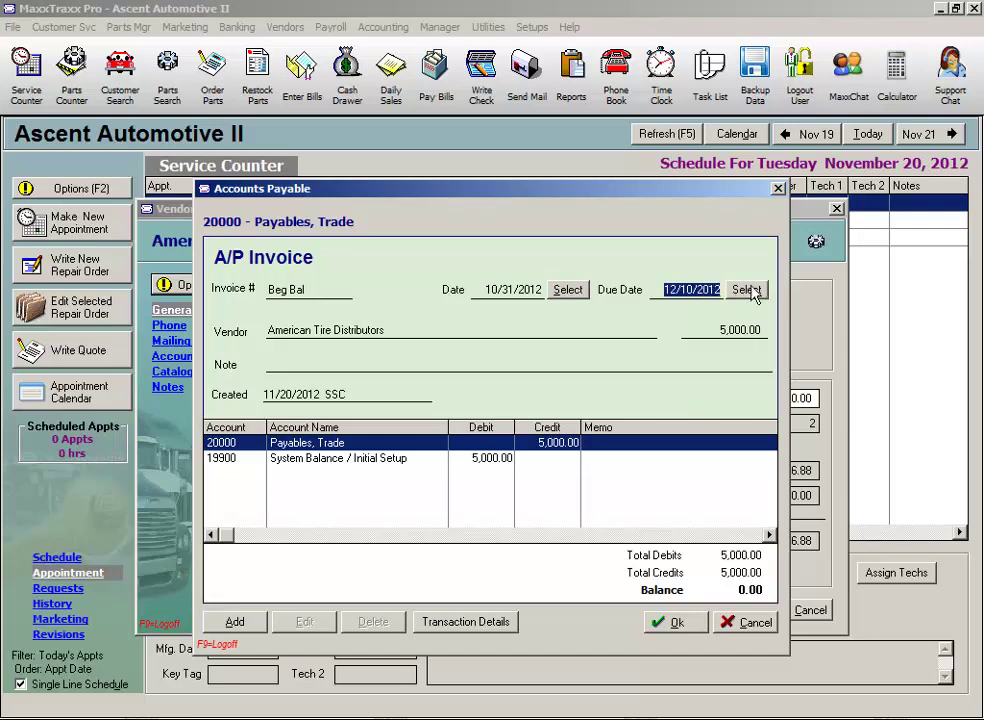
{"action": "type", "text": "11/25"}
{"action": "key", "text": "Tab"}
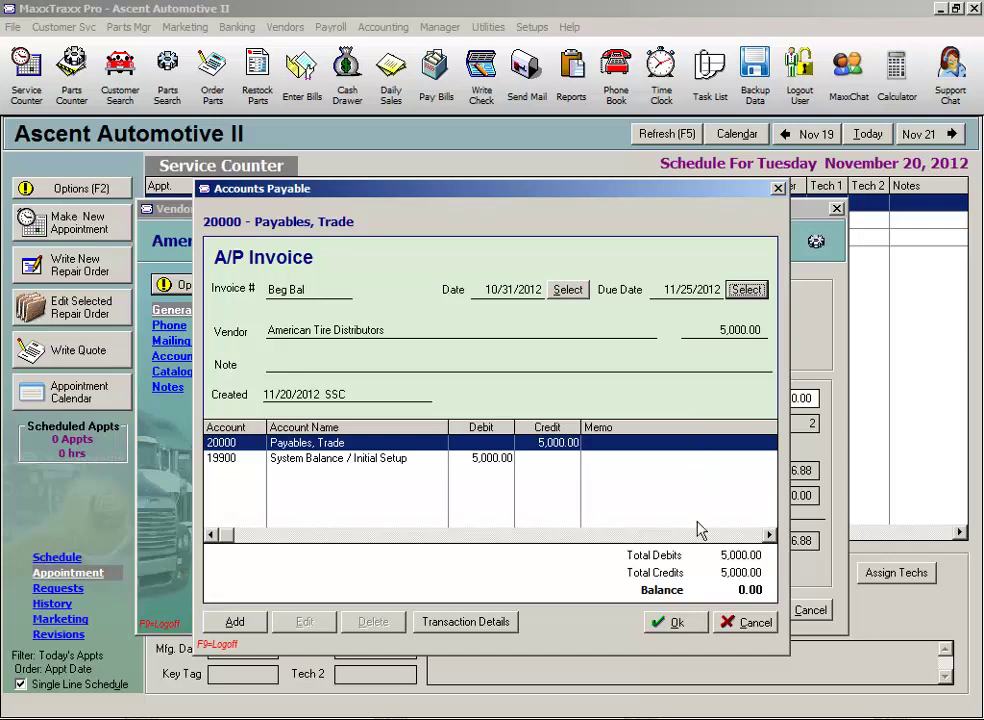
{"action": "left_click", "coordinate": [680, 623]}
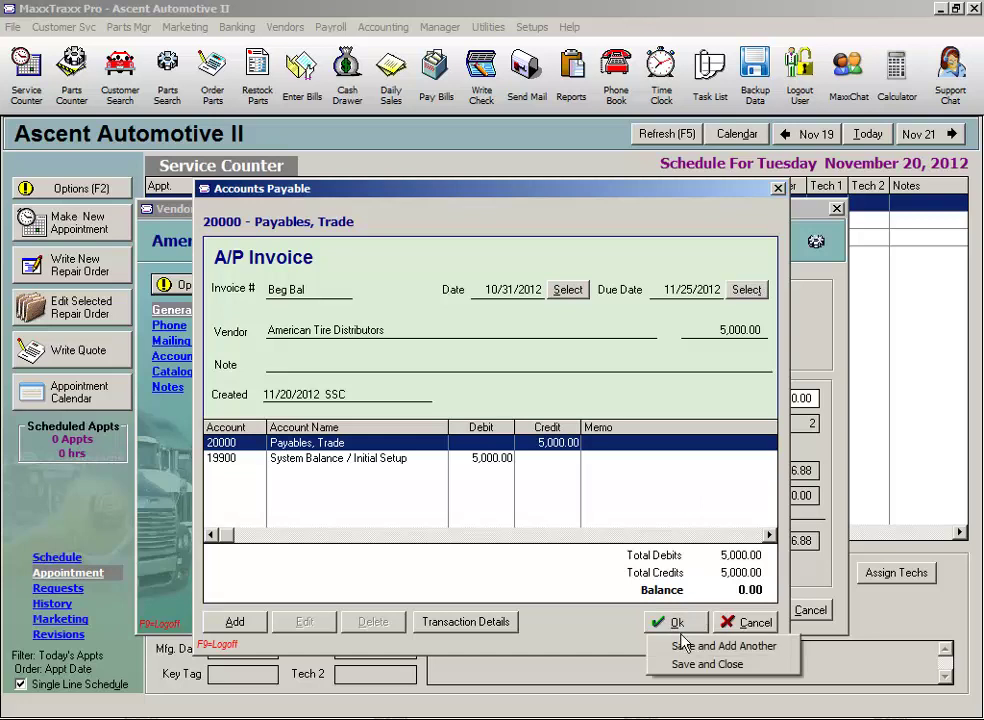
{"action": "left_click", "coordinate": [705, 664]}
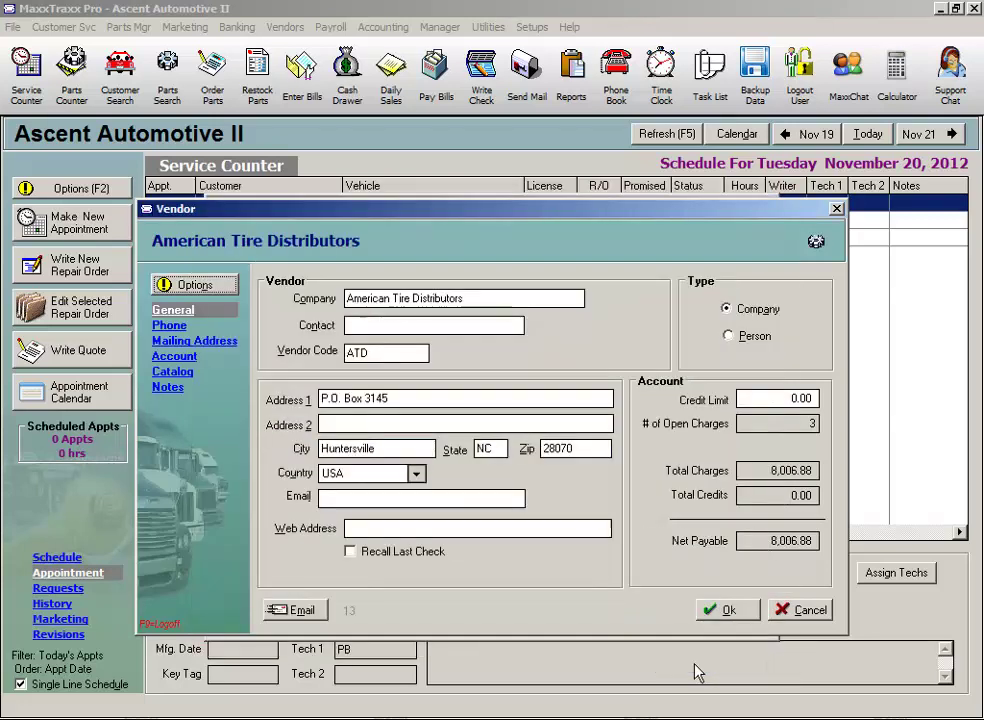
Start an A/P payment to American Tire Distributors, selecting the Beg Bal invoice with a partial amount paid of 2,500.00.
{"action": "left_click", "coordinate": [187, 286]}
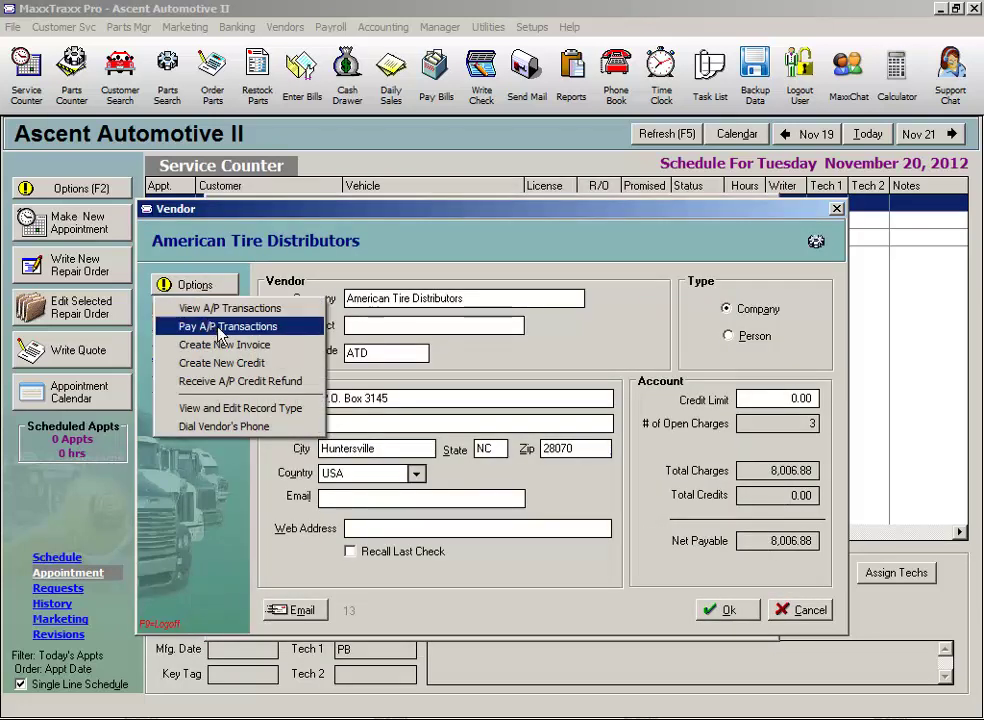
{"action": "left_click", "coordinate": [190, 327]}
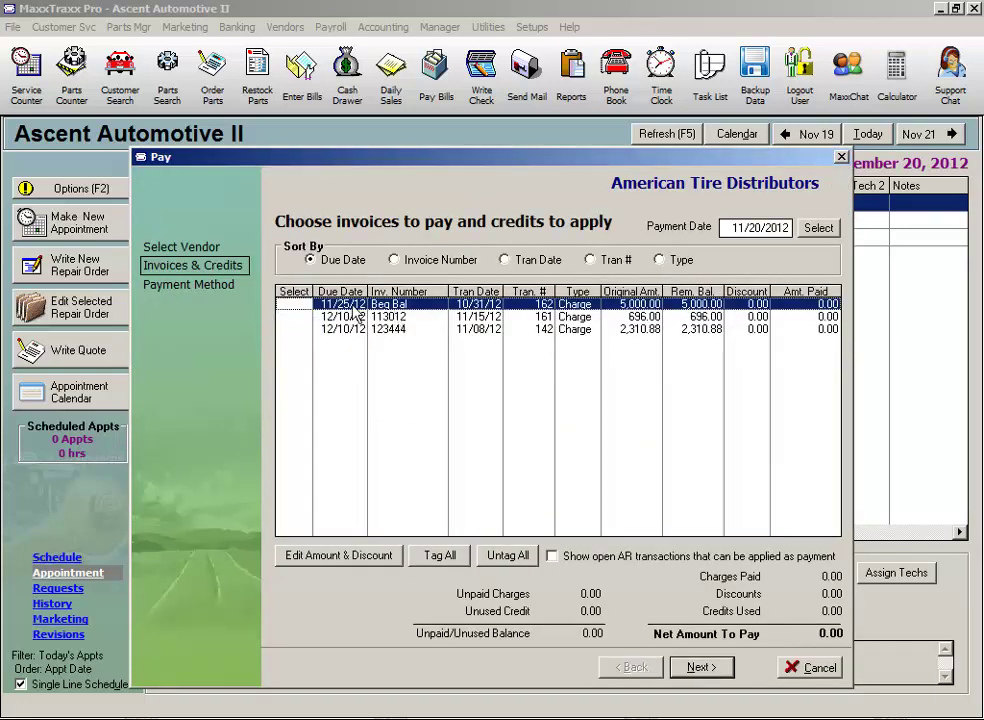
{"action": "left_click", "coordinate": [293, 305]}
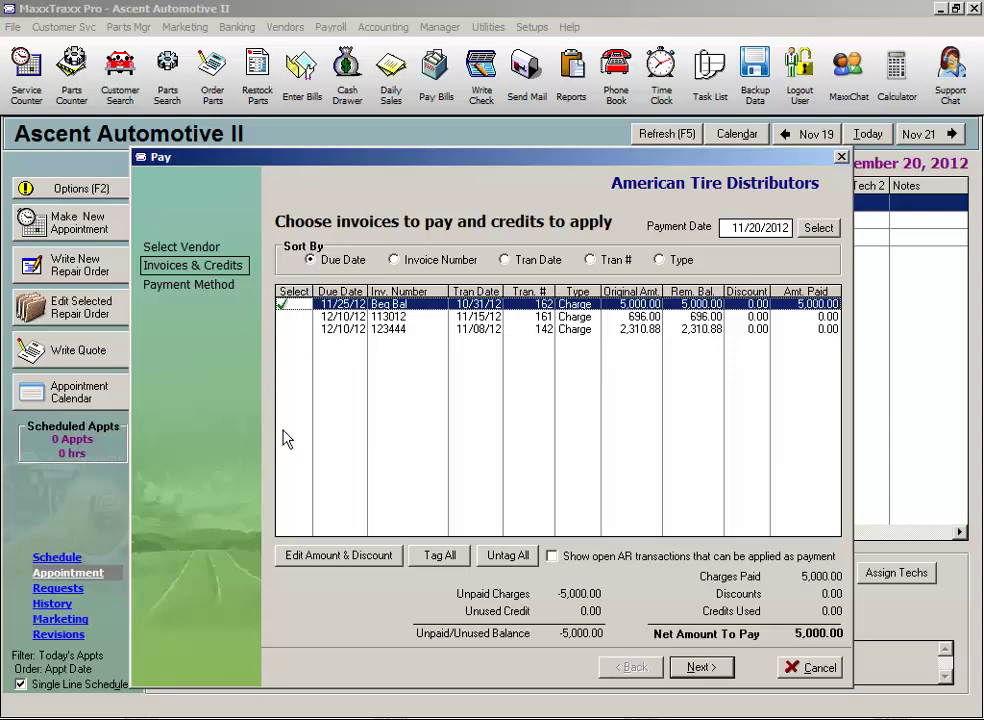
{"action": "left_click", "coordinate": [331, 556]}
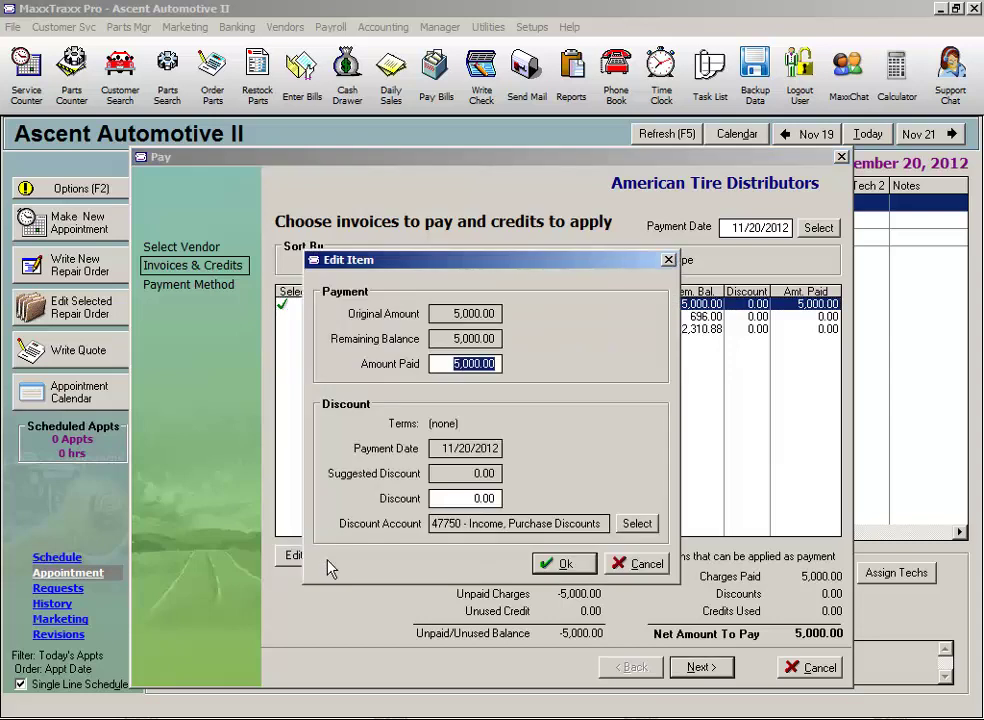
{"action": "type", "text": "2500"}
{"action": "key", "text": "Tab"}
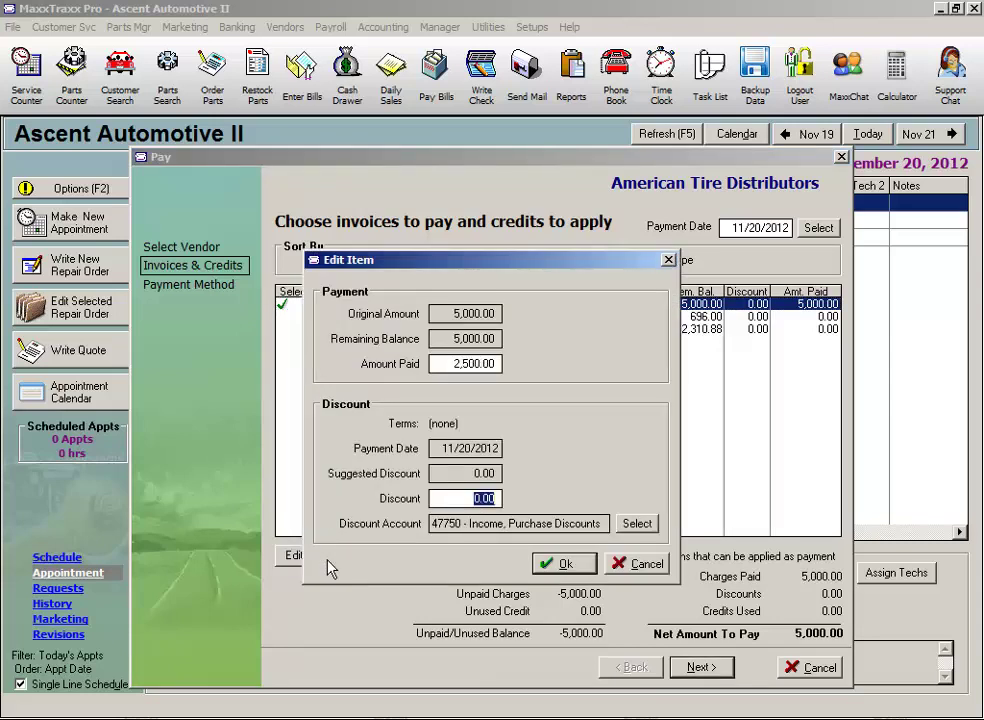
{"action": "left_click", "coordinate": [563, 565]}
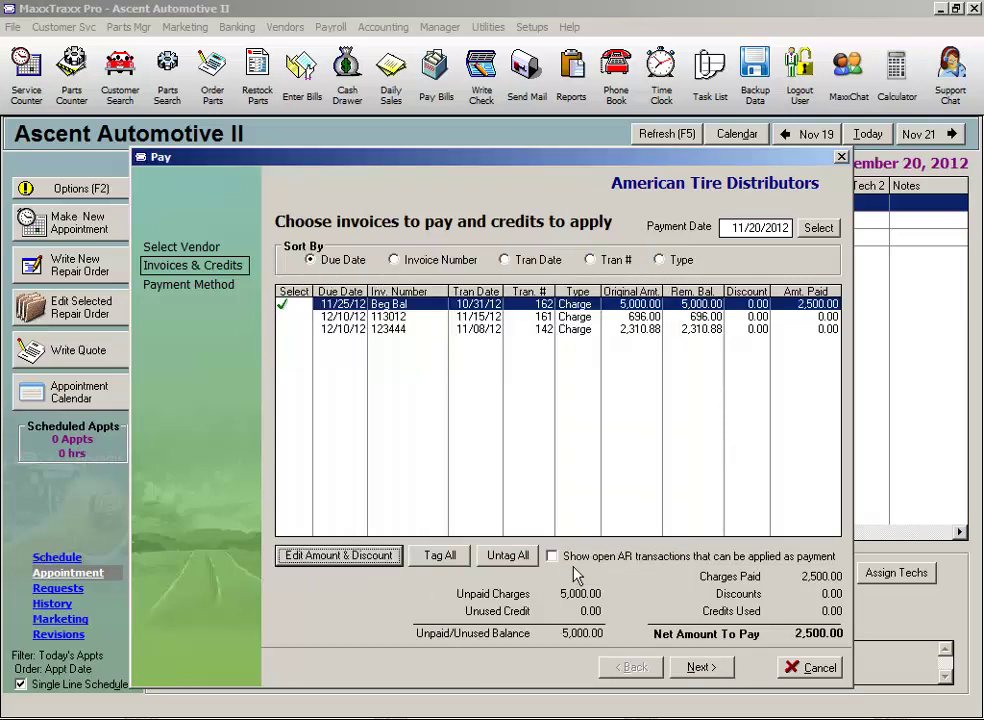
View the available payment methods for the partial payment and cancel the payment without finishing it.
{"action": "left_click", "coordinate": [697, 668]}
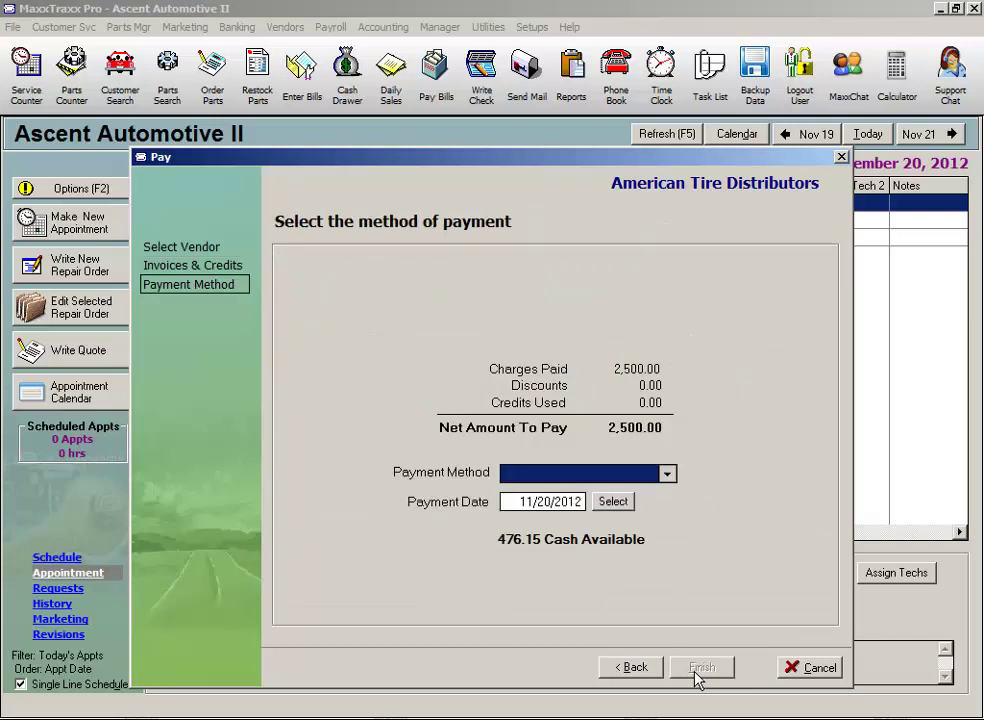
{"action": "left_click", "coordinate": [667, 476]}
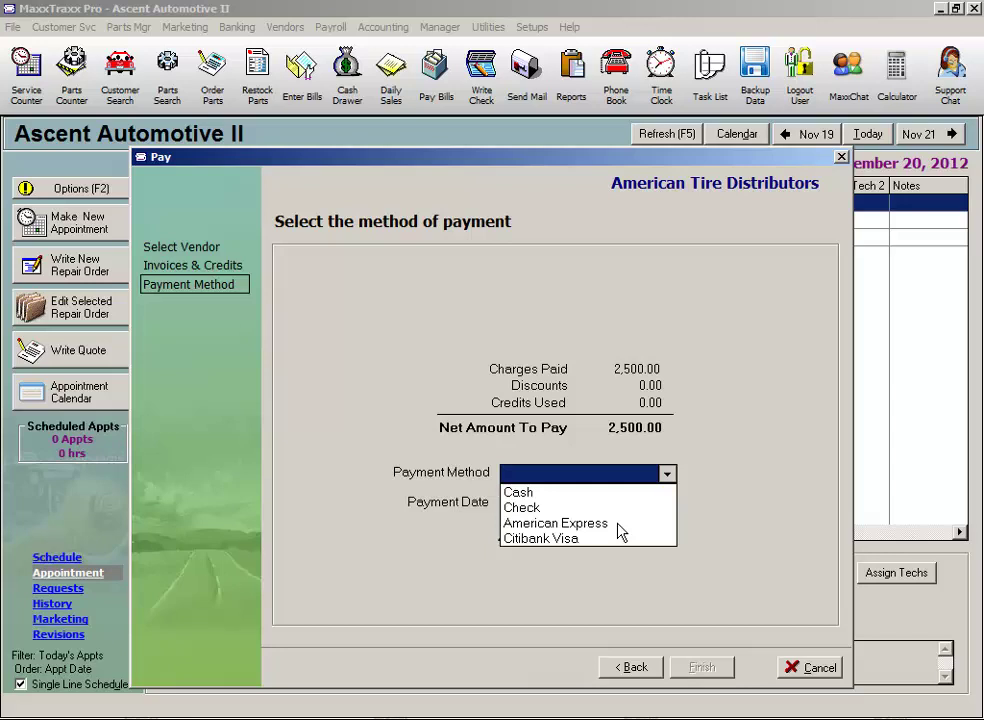
{"action": "left_click", "coordinate": [810, 668]}
{"action": "left_click", "coordinate": [810, 668]}
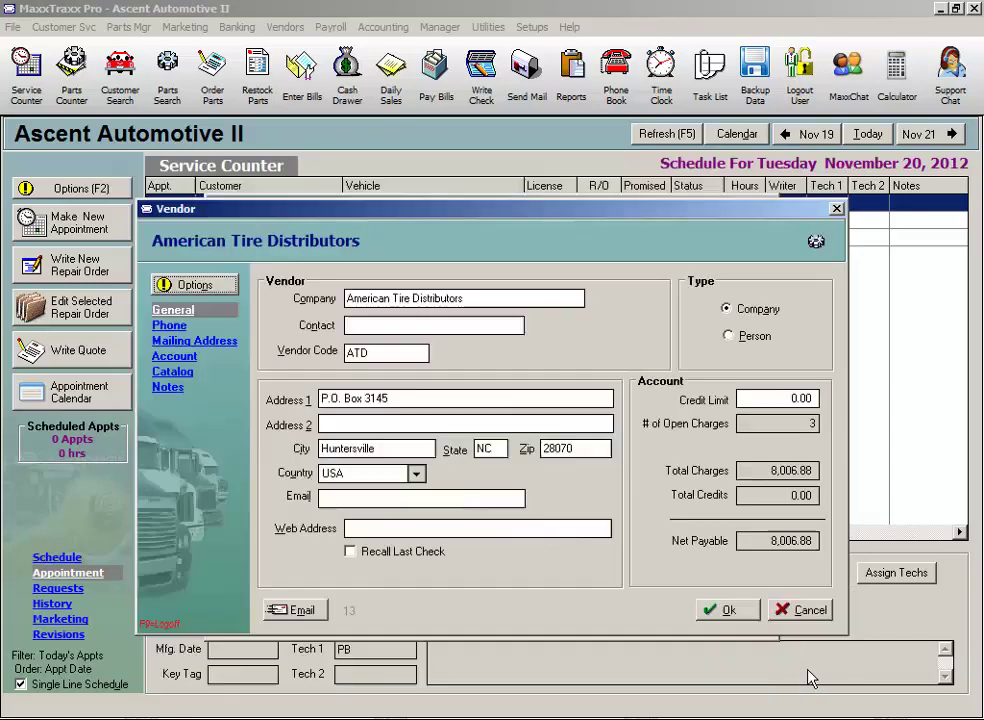
Close the American Tire Distributors record without saving, clear the vendor search, and open the Citibank Visa vendor record.
{"action": "left_click", "coordinate": [806, 610]}
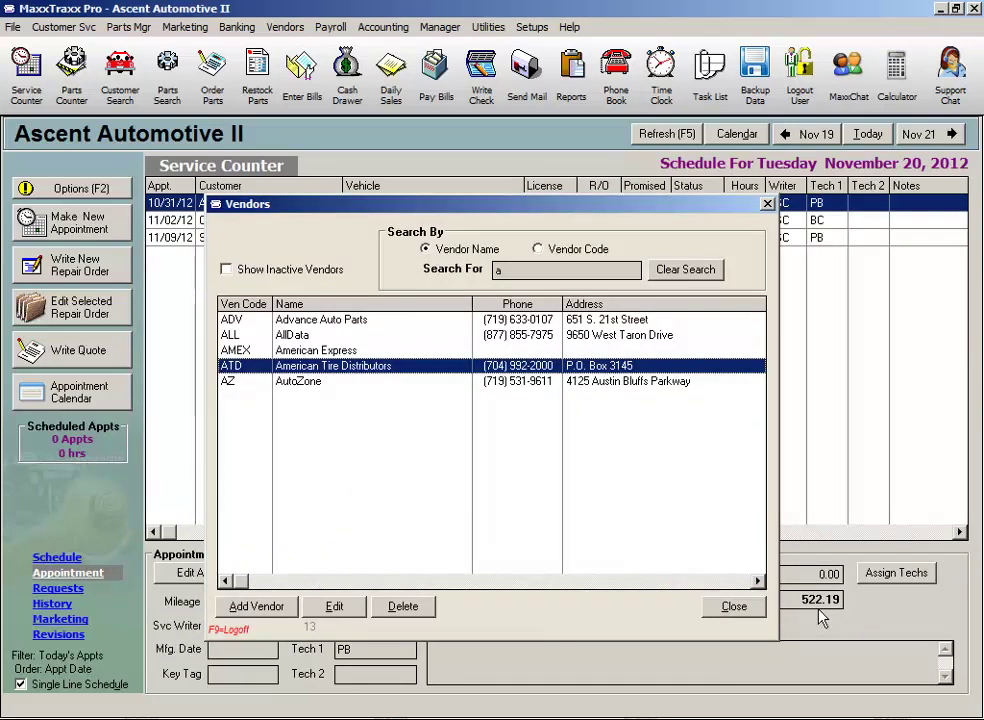
{"action": "left_click", "coordinate": [663, 277]}
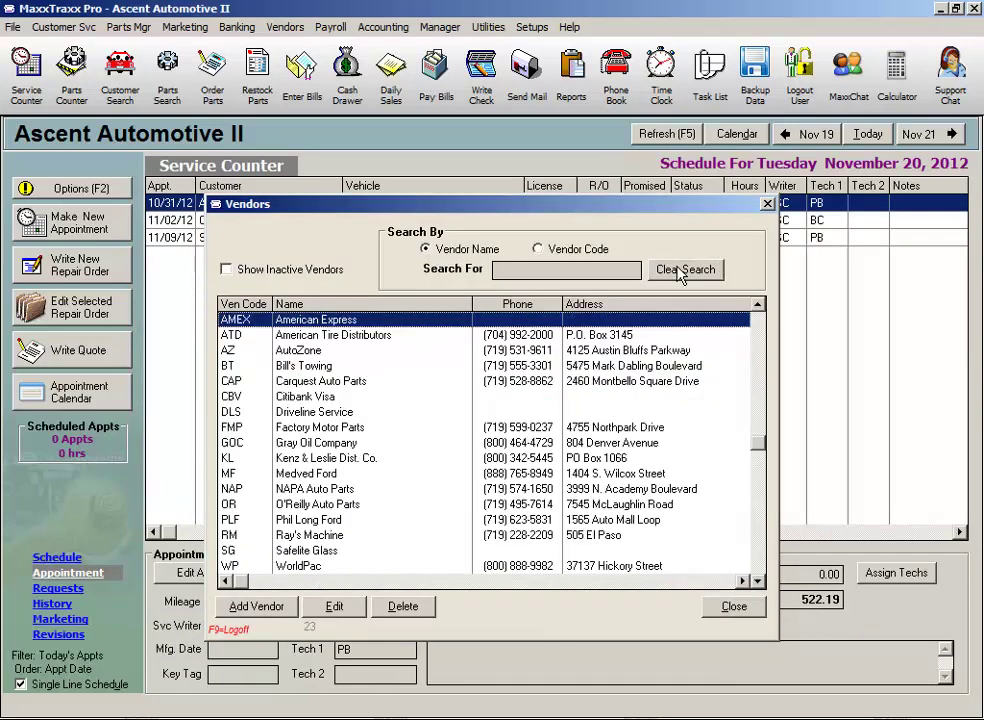
{"action": "double_click", "coordinate": [318, 398]}
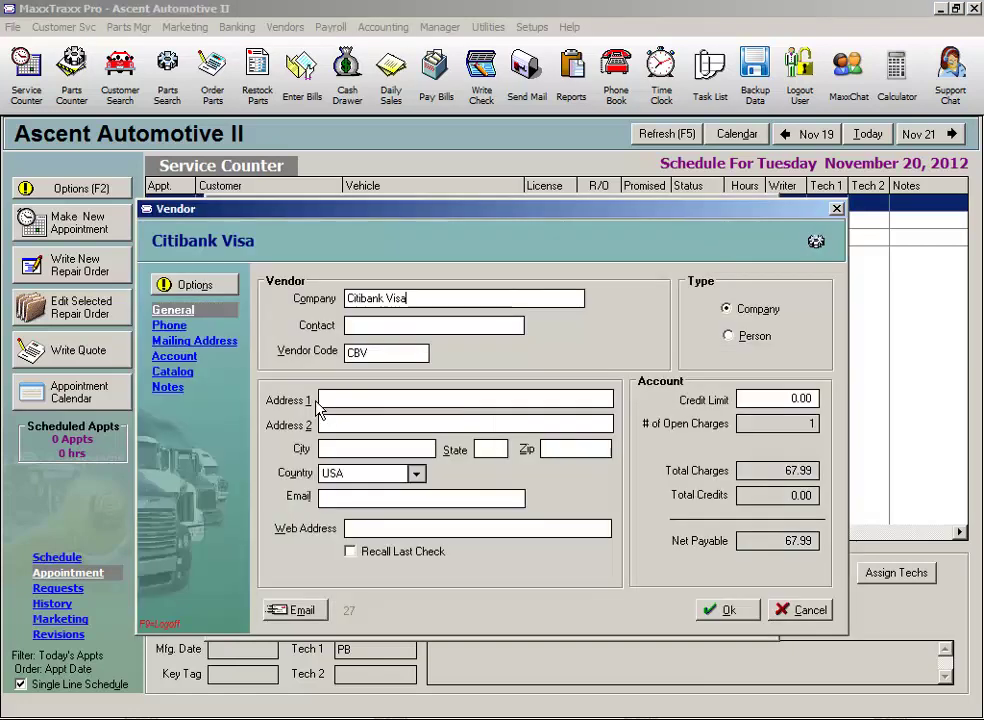
Start a new A/P invoice for Citibank Visa, examine its Payables, Credit Cards account line, and cancel the invoice.
{"action": "left_click", "coordinate": [200, 288]}
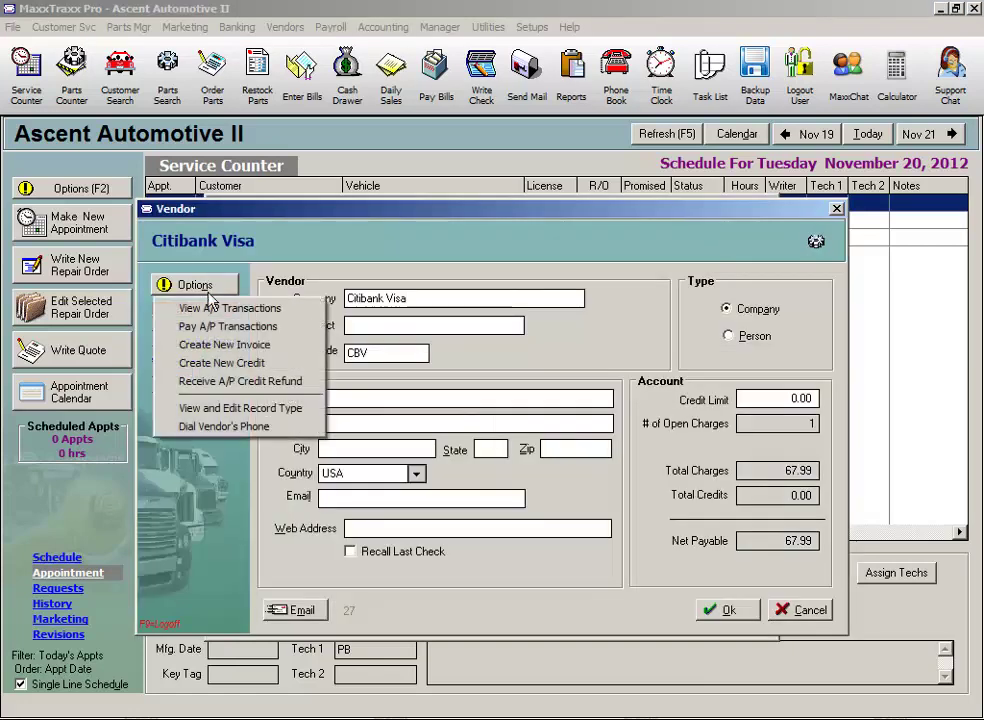
{"action": "left_click", "coordinate": [224, 345]}
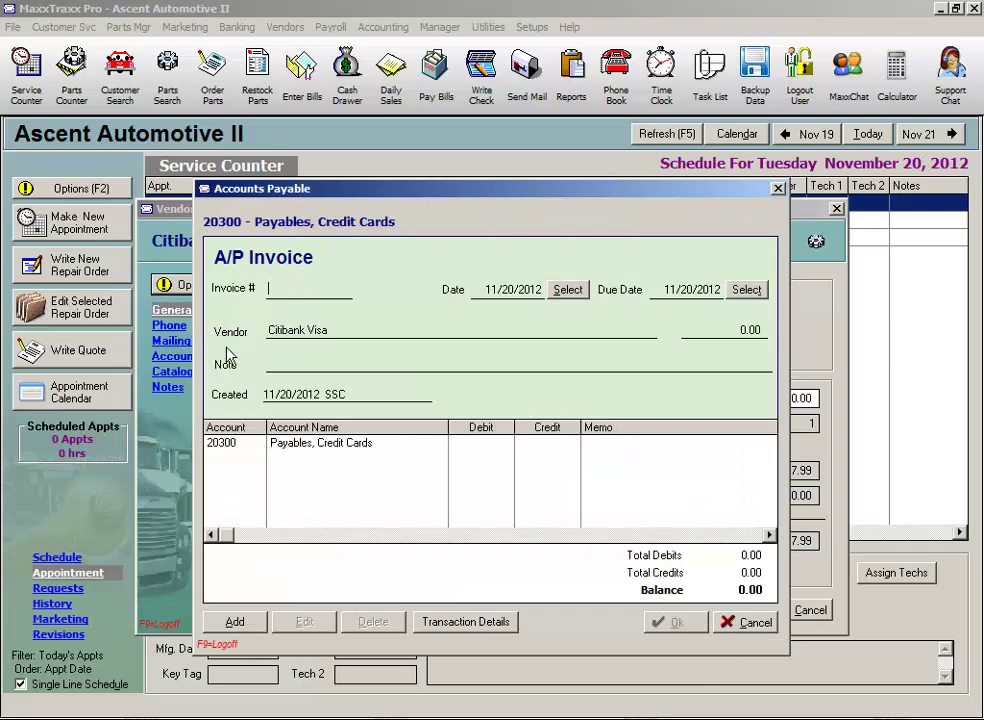
{"action": "left_click", "coordinate": [308, 447]}
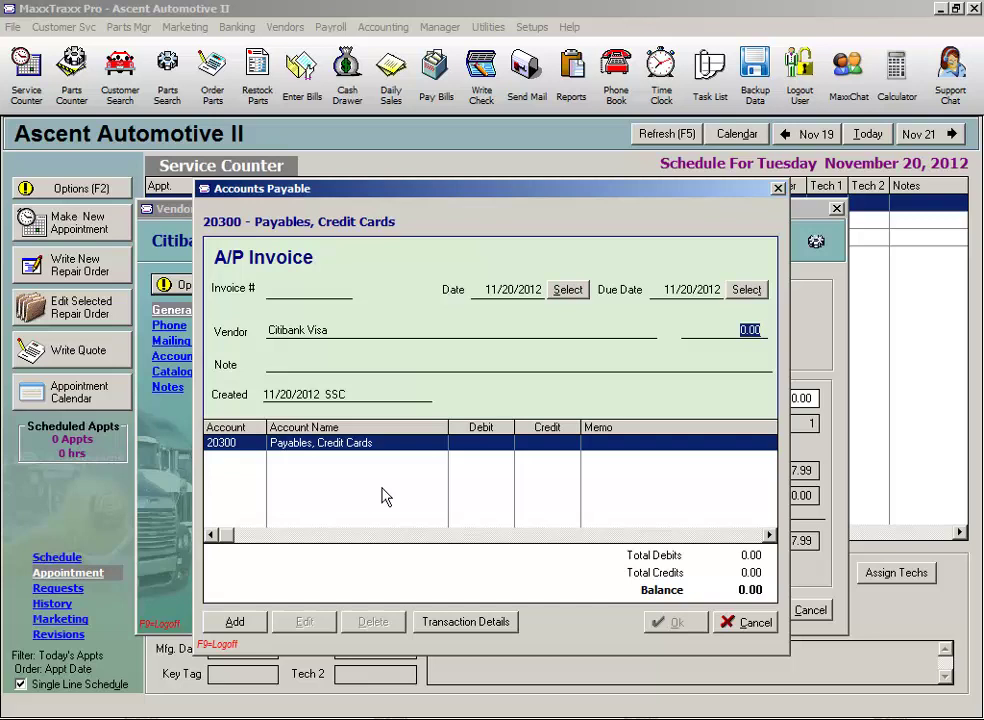
{"action": "left_click", "coordinate": [745, 622]}
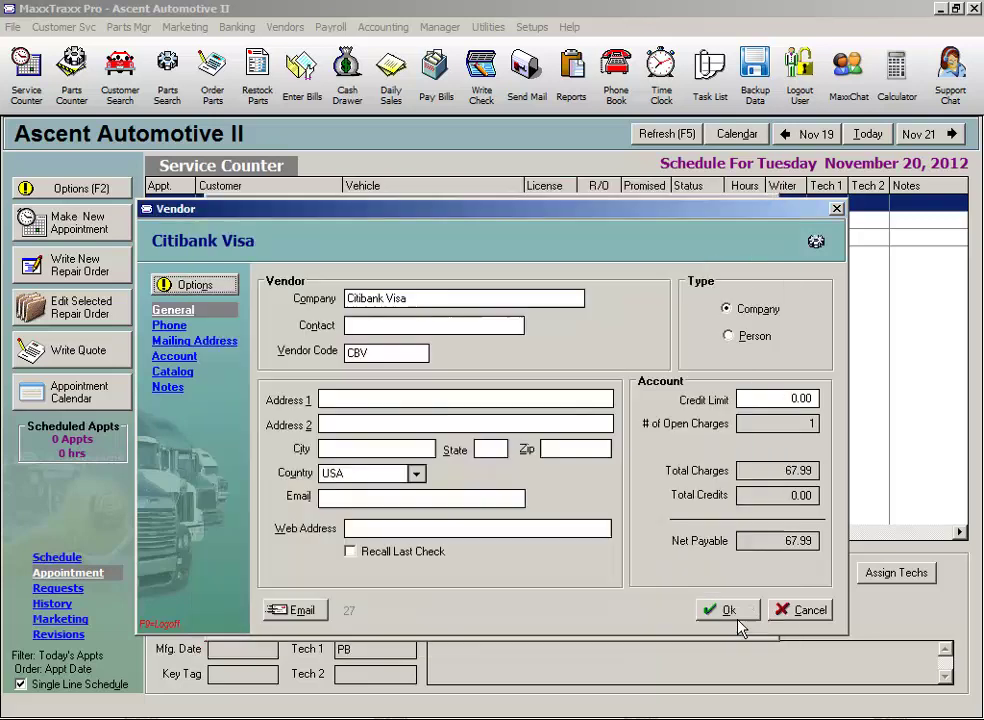
Close the Citibank Visa record without saving and close the vendor list to return to the service counter schedule.
{"action": "left_click", "coordinate": [806, 612]}
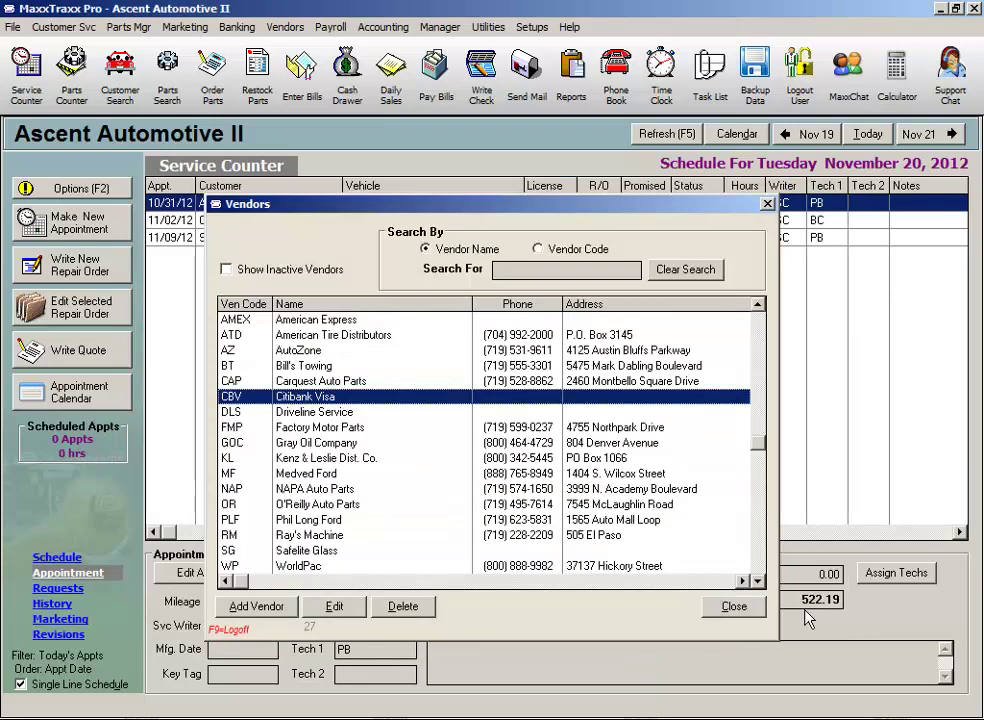
{"action": "left_click", "coordinate": [743, 608]}
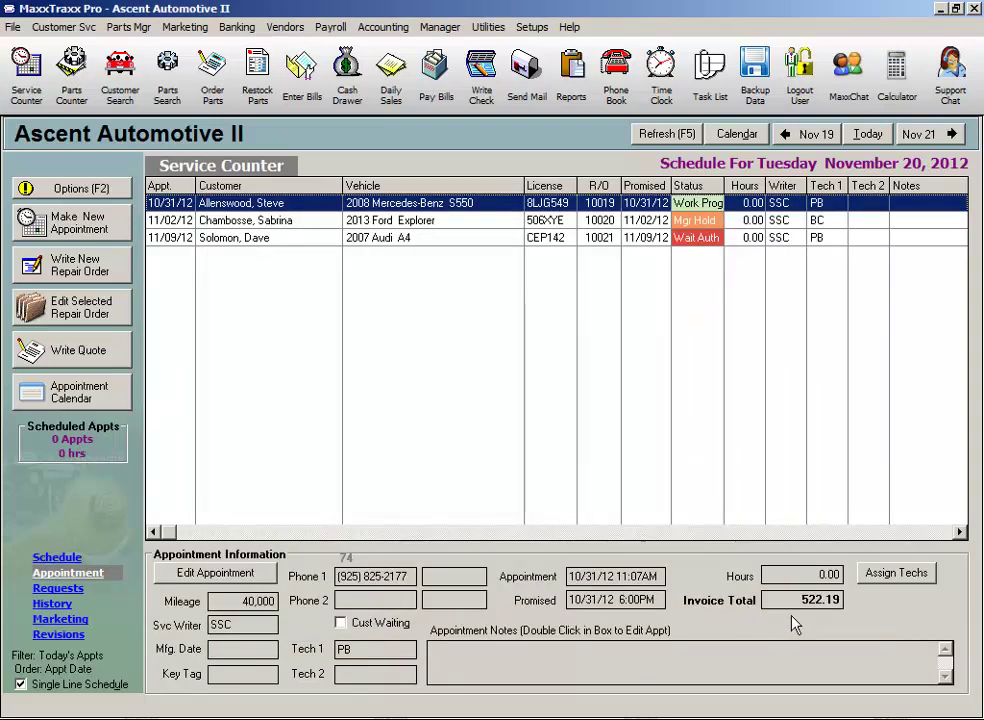